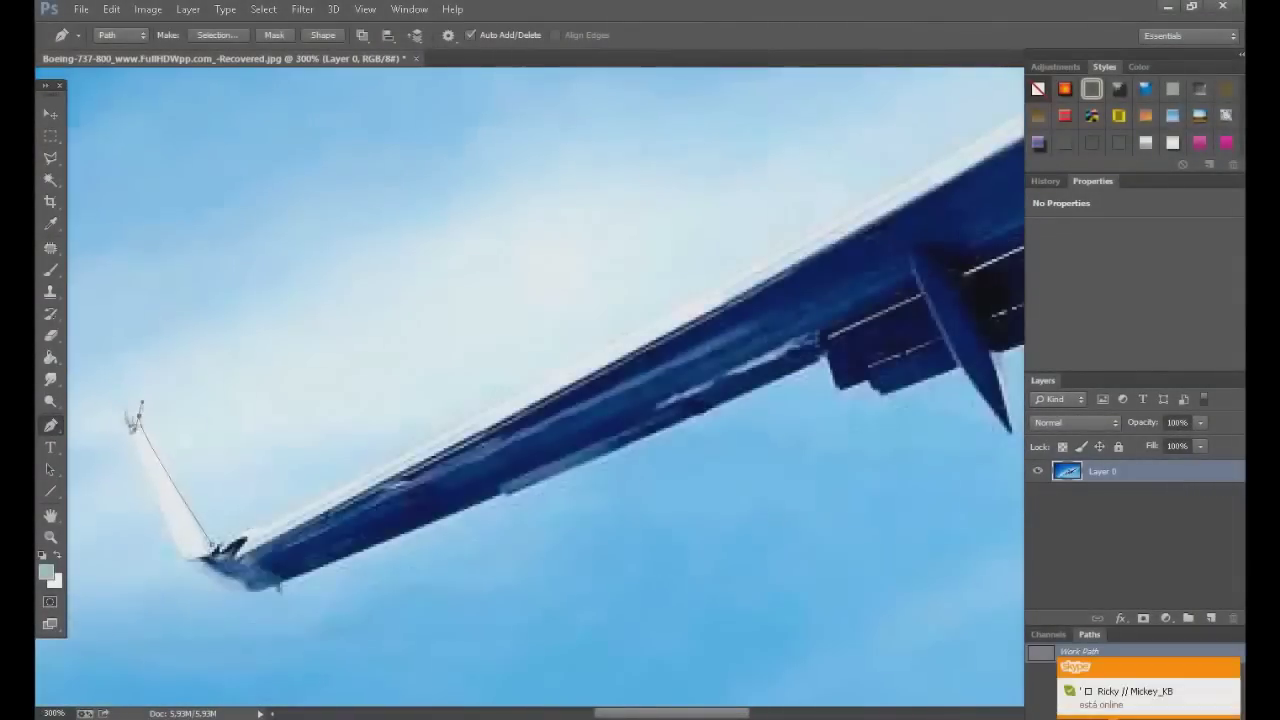
Trace a Pen work path with anchors around the jet's wing tip, landing gear and engine
left_click(133, 416)
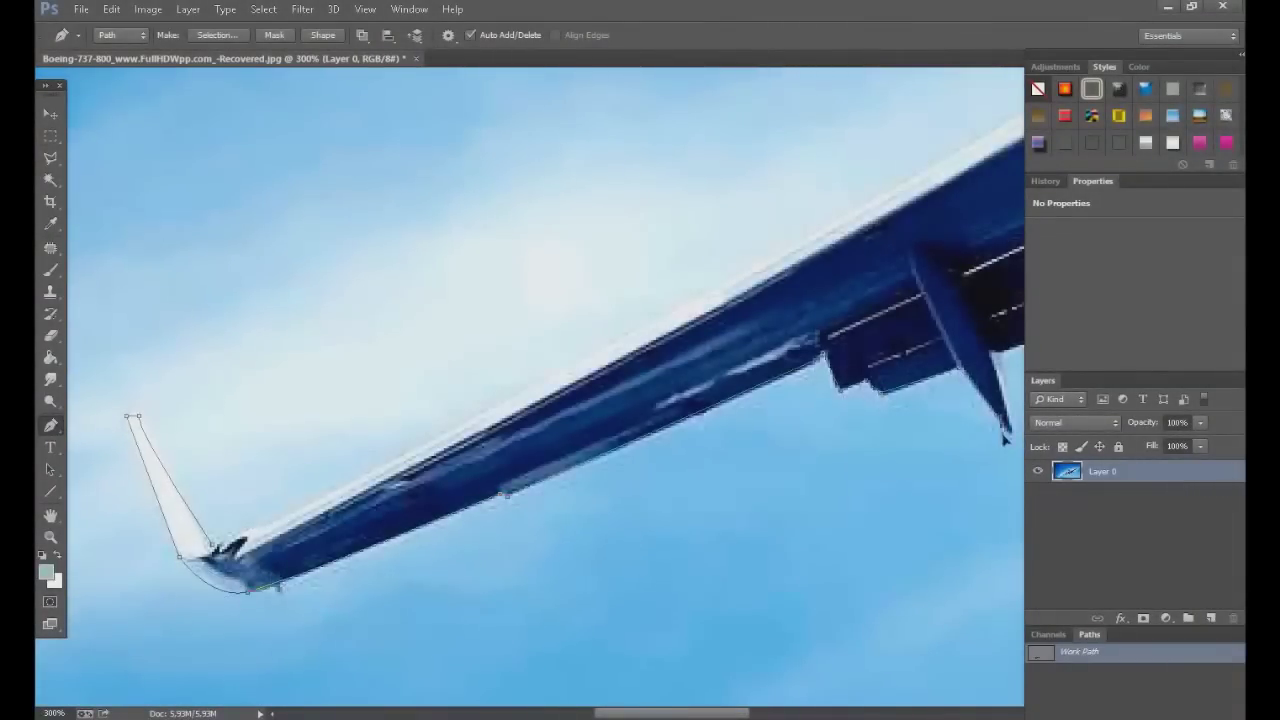
scroll(980, 138, "right", 5)
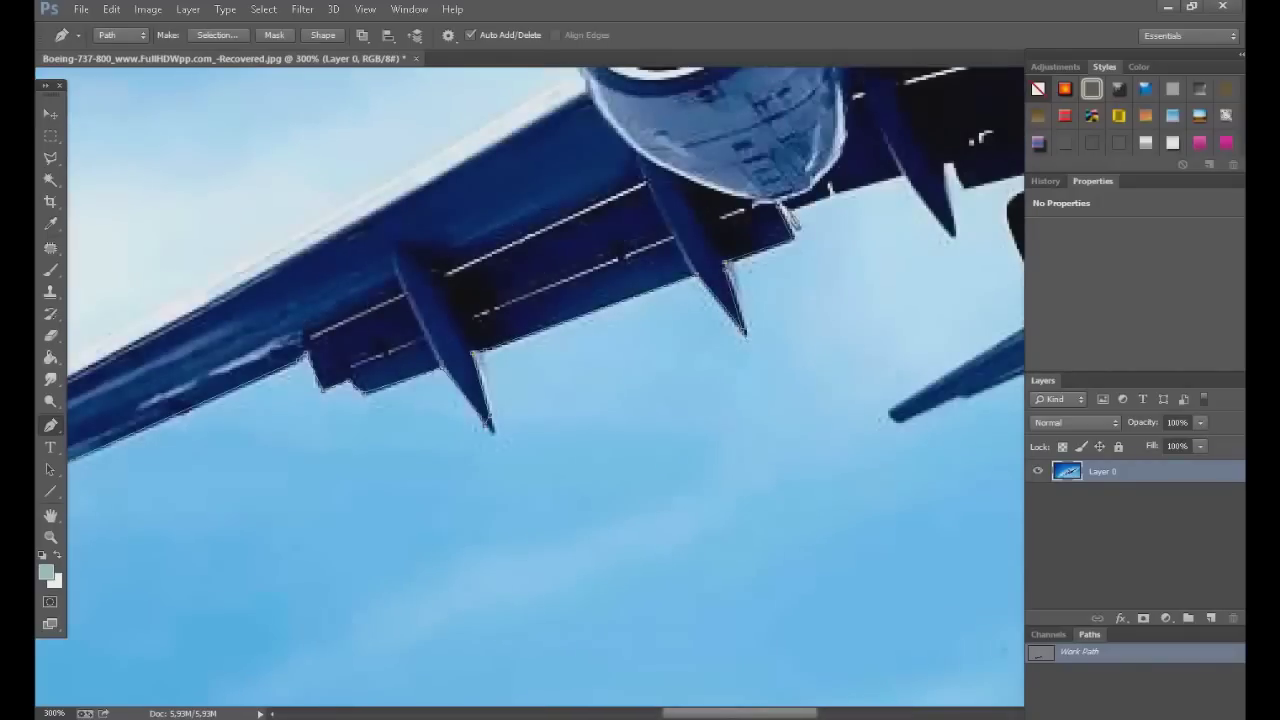
scroll(980, 138, "right", 5)
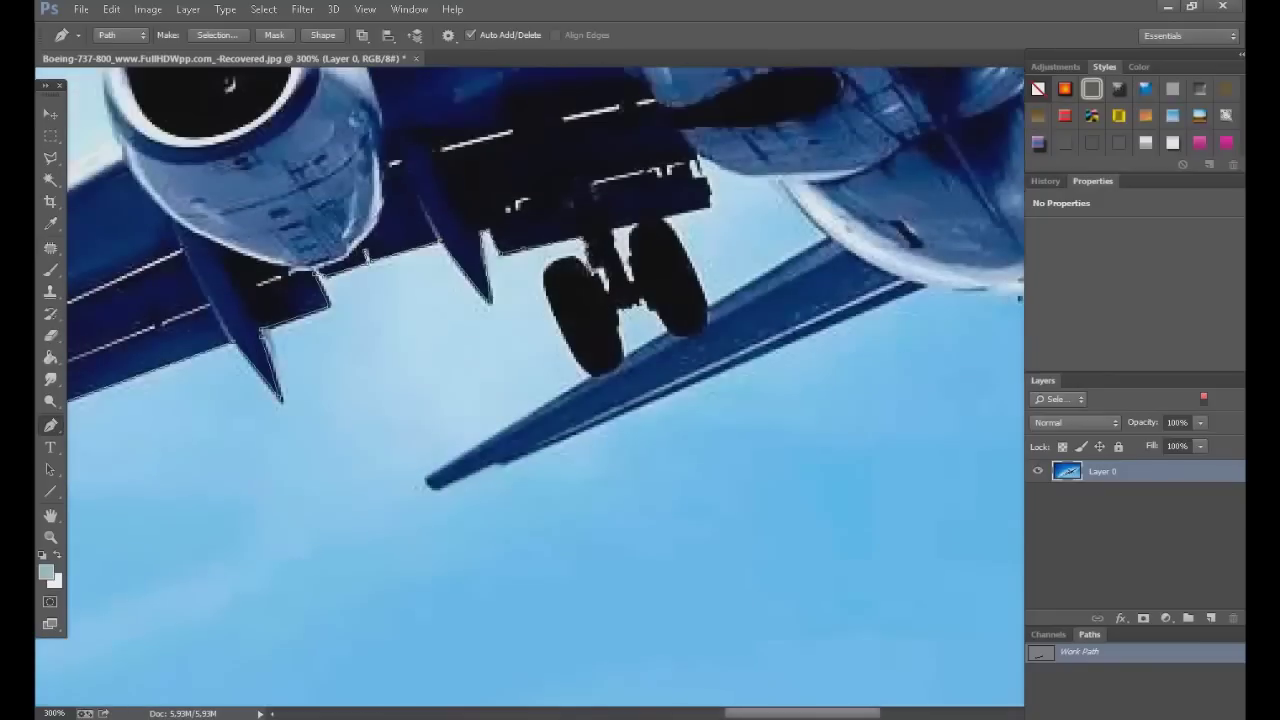
left_click(615, 300)
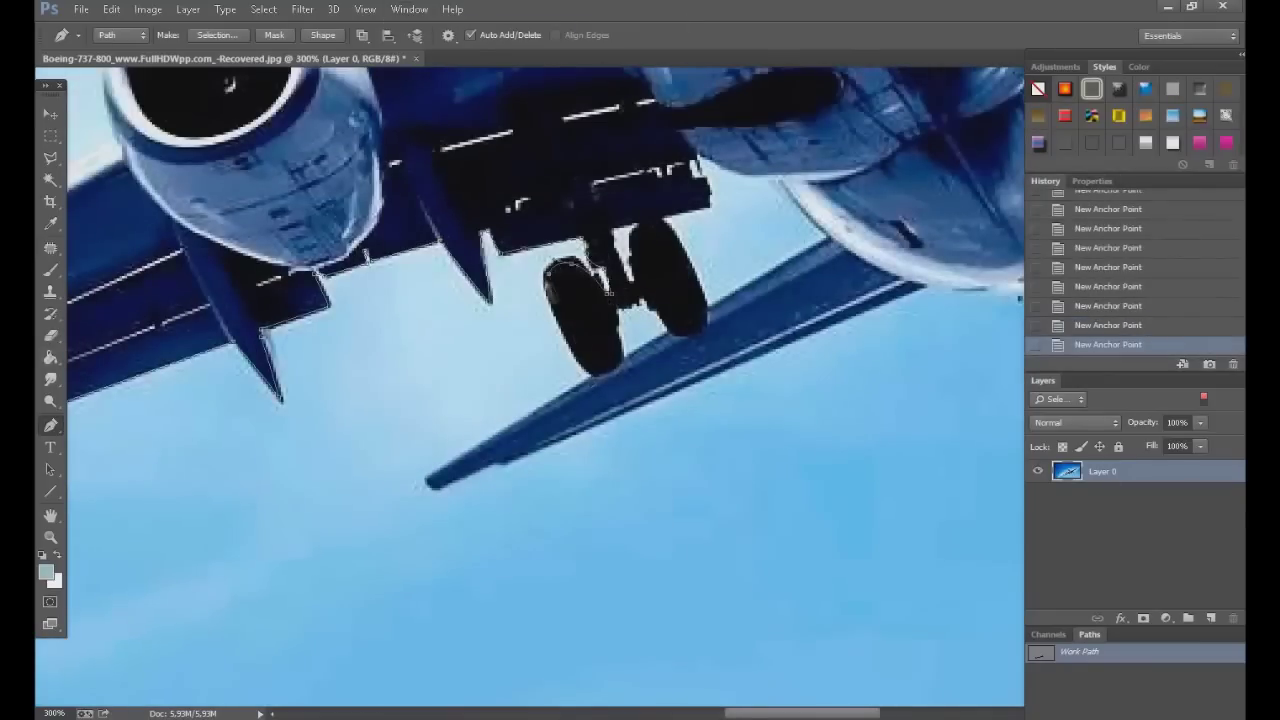
left_click(510, 470)
scroll(640, 300, "right", 4)
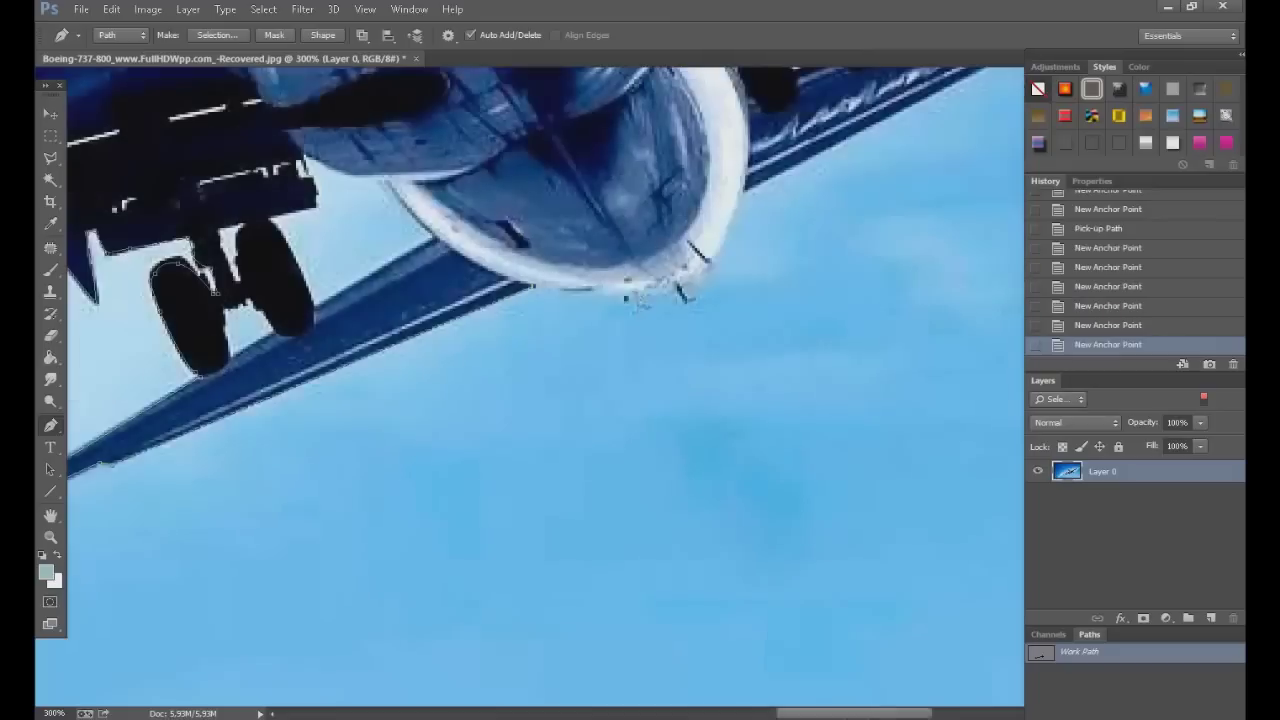
scroll(805, 447, "right", 4)
scroll(805, 447, "up", 3)
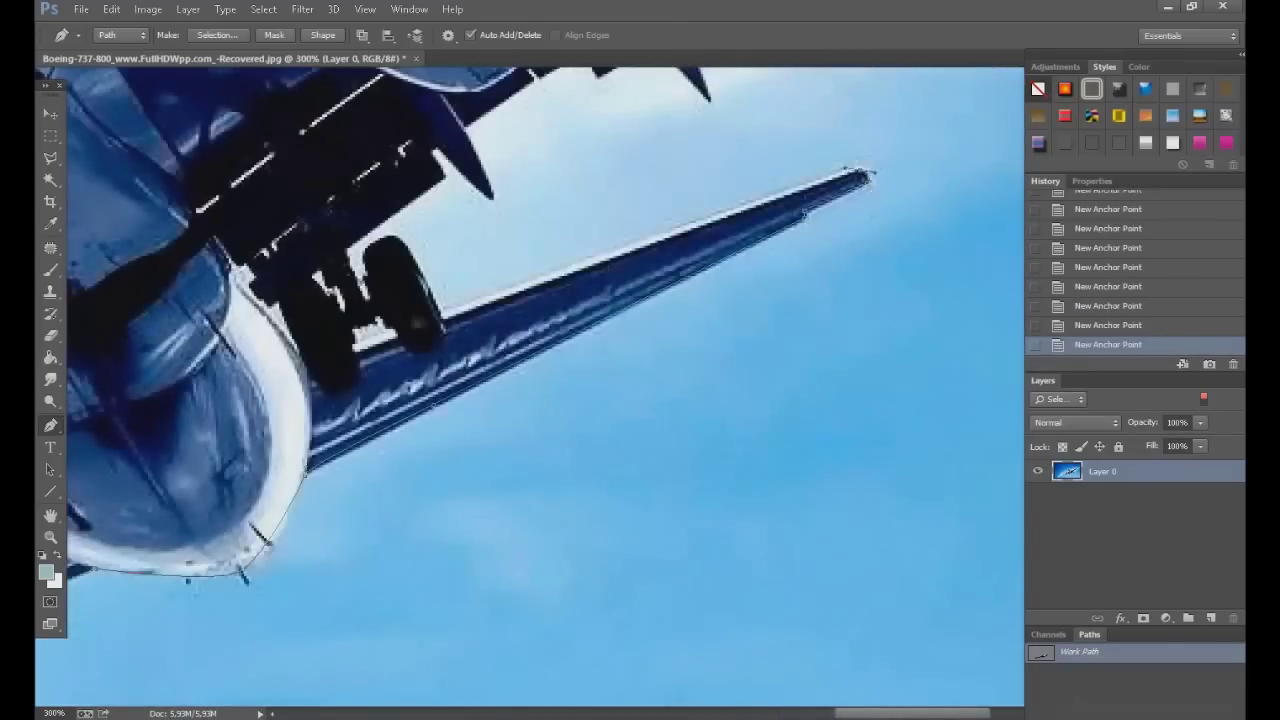
scroll(530, 385, "up", 1)
left_click(347, 263)
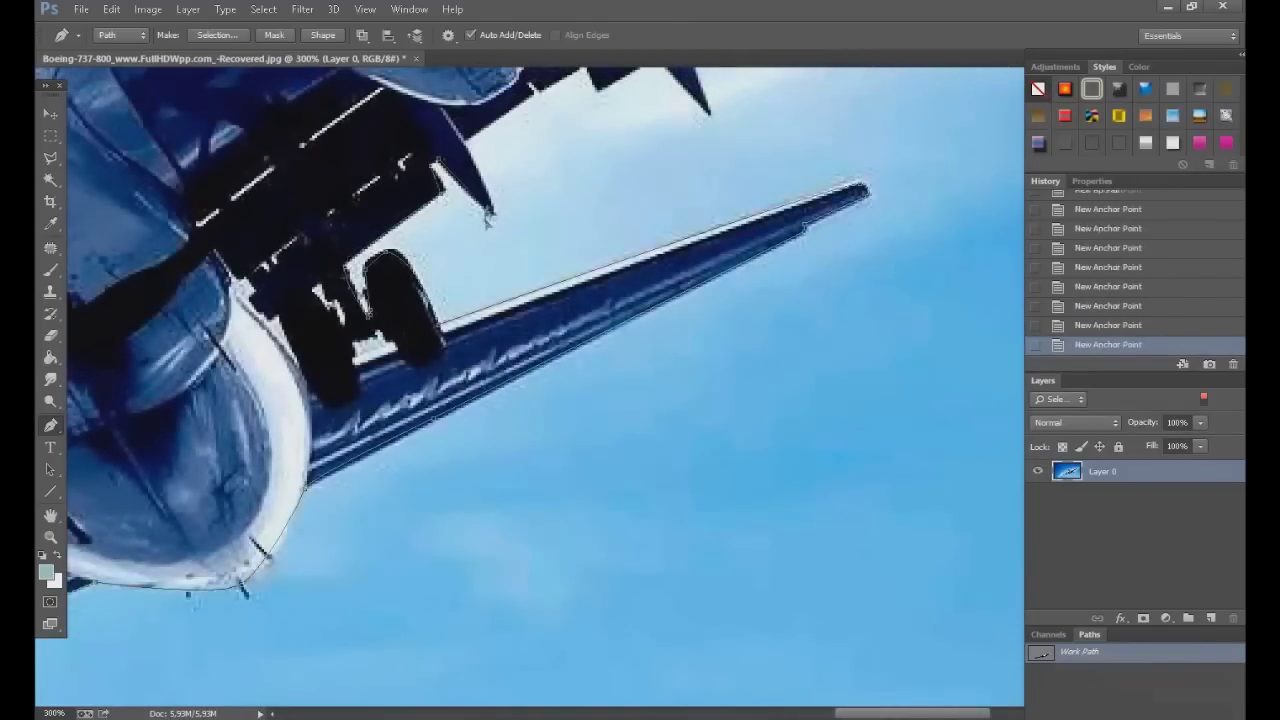
scroll(530, 385, "up", 5)
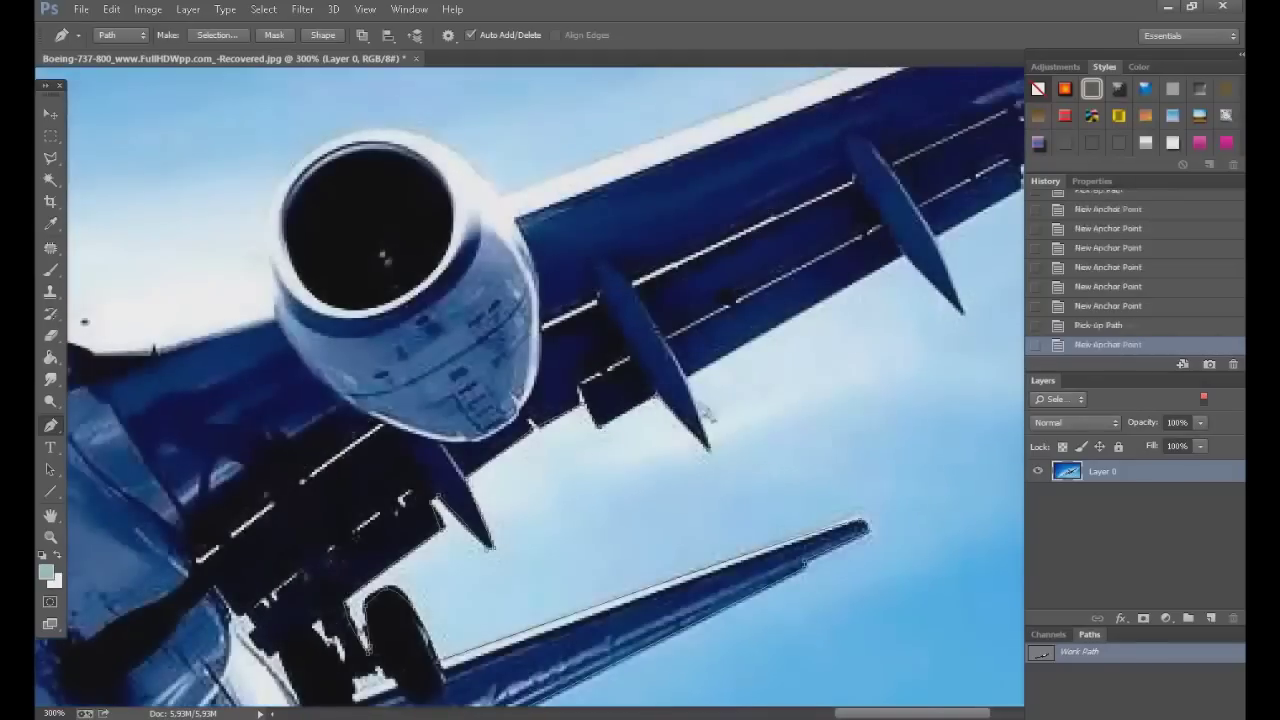
mouse_move(1015, 142)
left_mouse_down()
mouse_move(785, 332)
mouse_move(793, 374)
left_mouse_up()
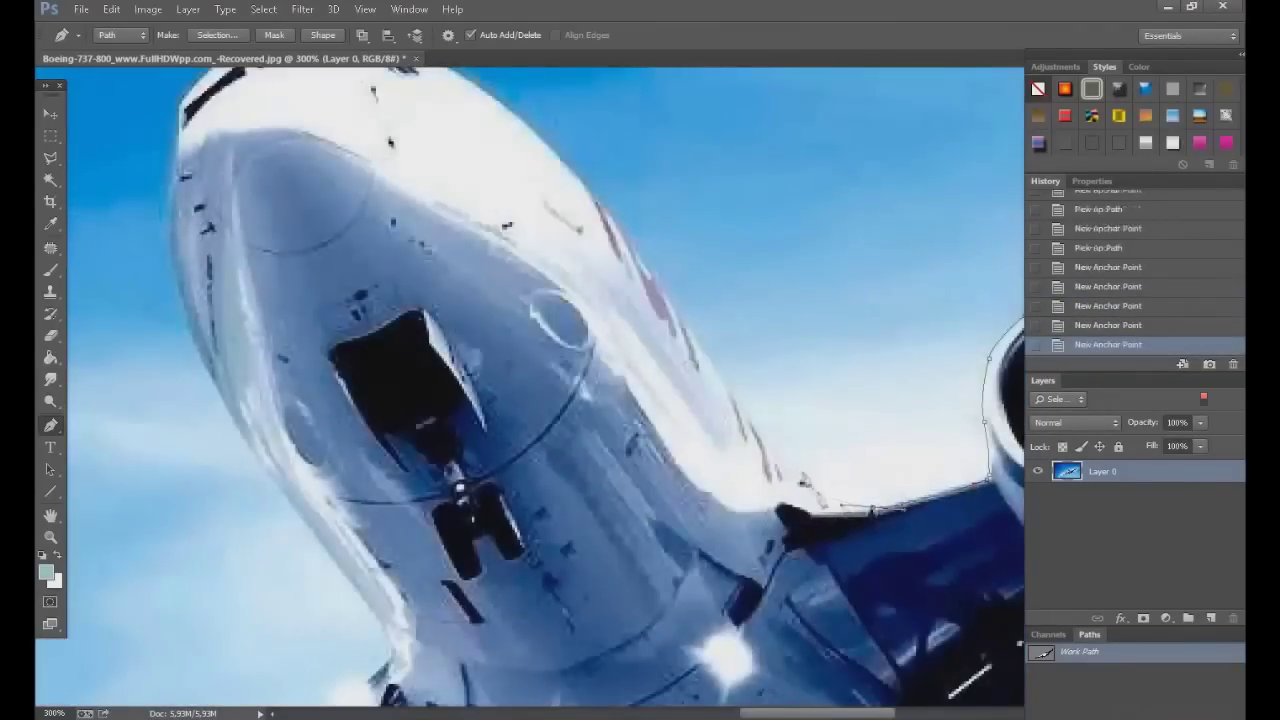
scroll(482, 290, "up", 4)
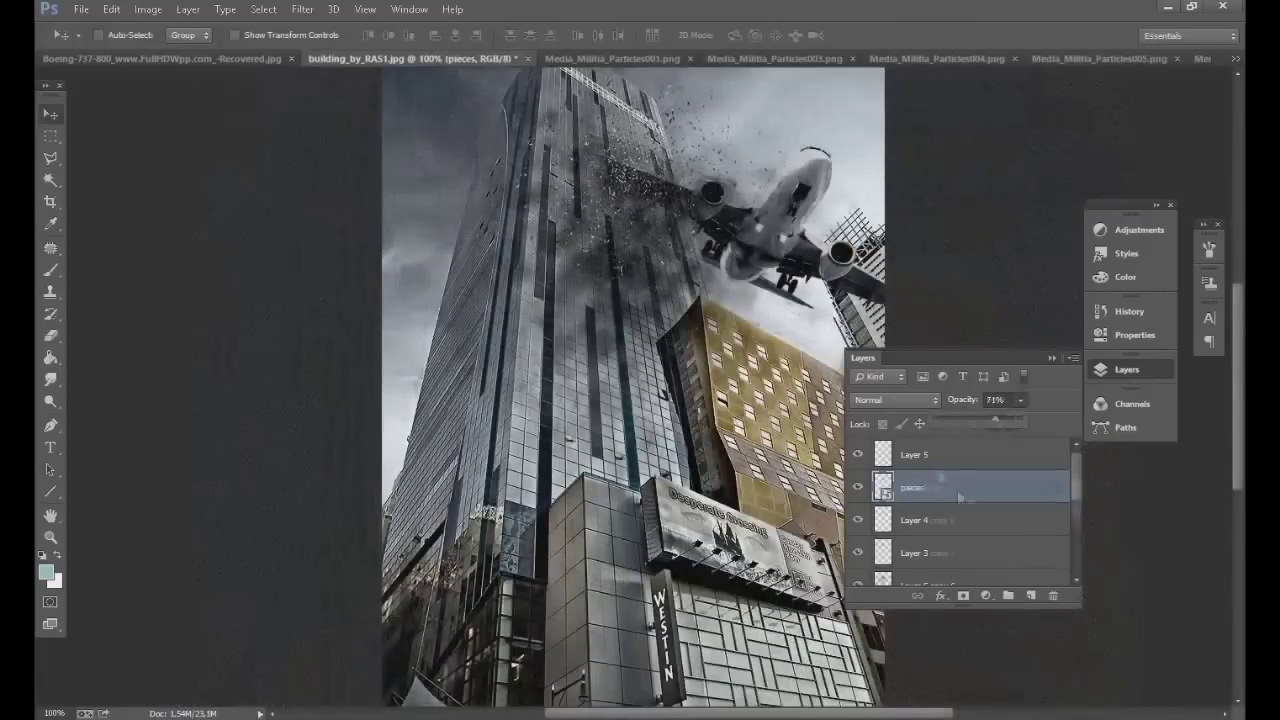
Put the pieces debris layer into Free Transform Warp mode
key("ctrl+t")
right_click(586, 280)
left_click(606, 434)
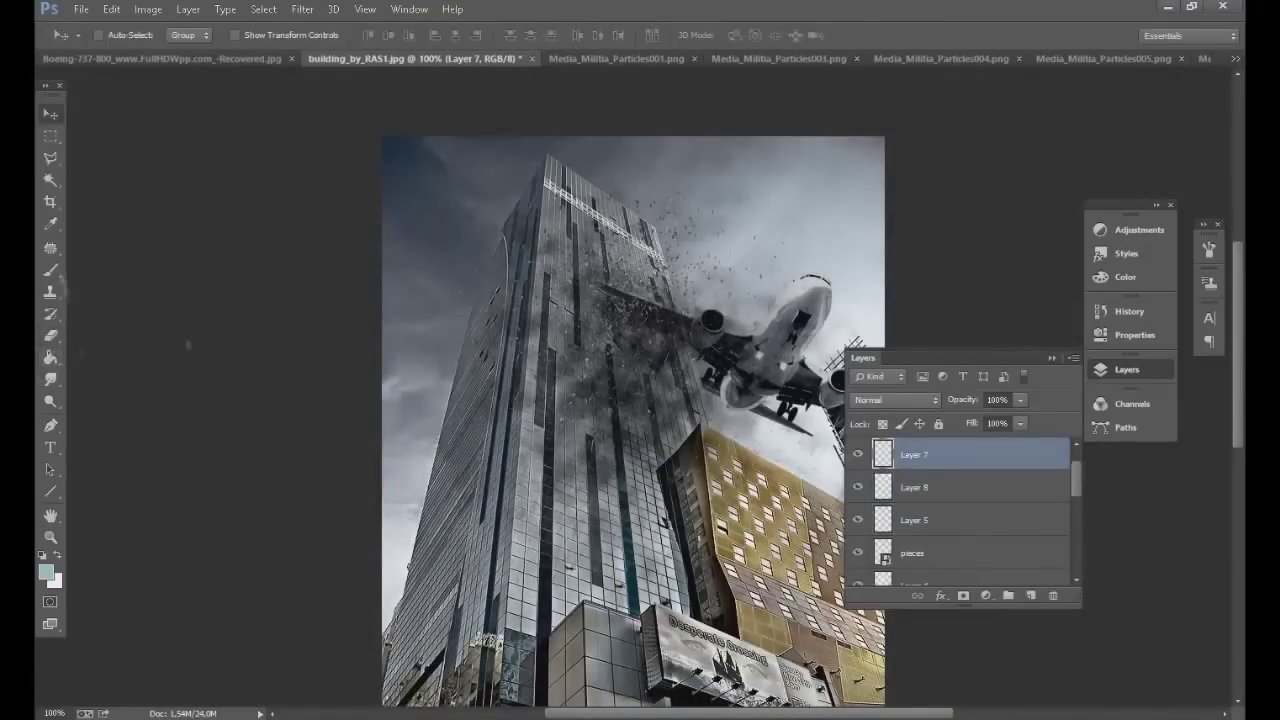
Apply a Hue/Saturation adjustment and select the Layer 5 copy 5 smoke layer
key("ctrl+u")
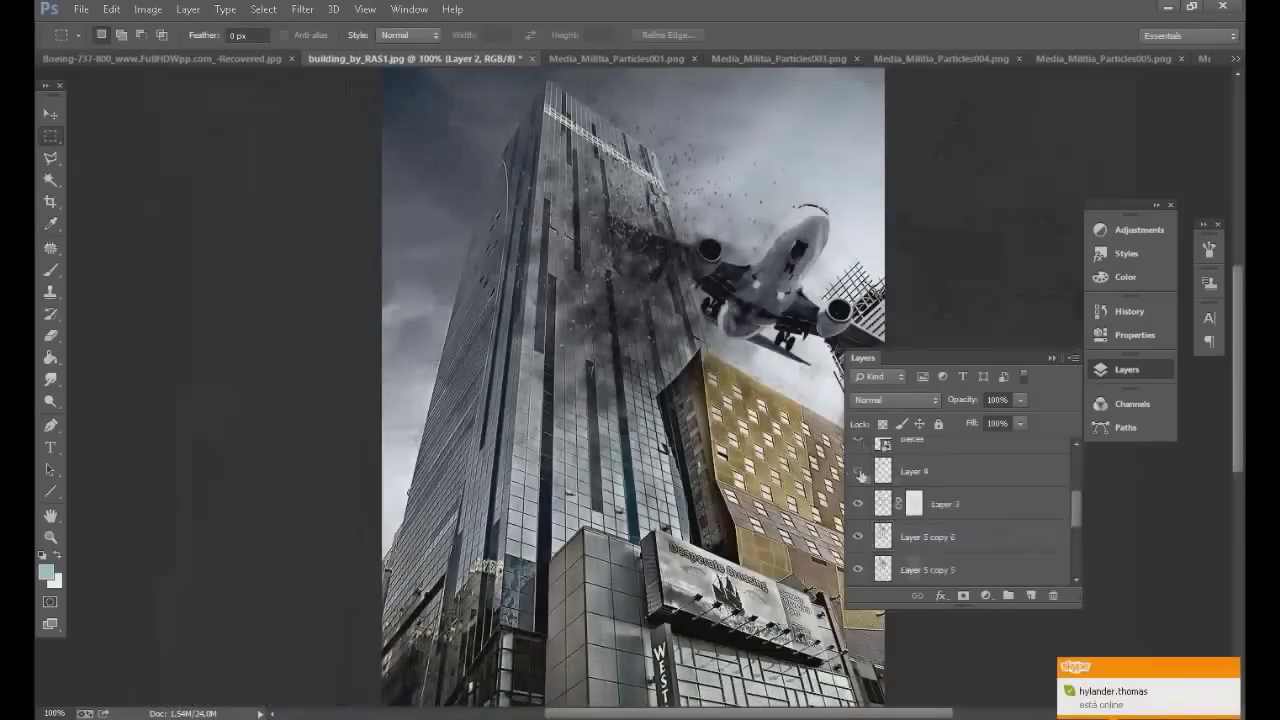
scroll(861, 474, "up", 3)
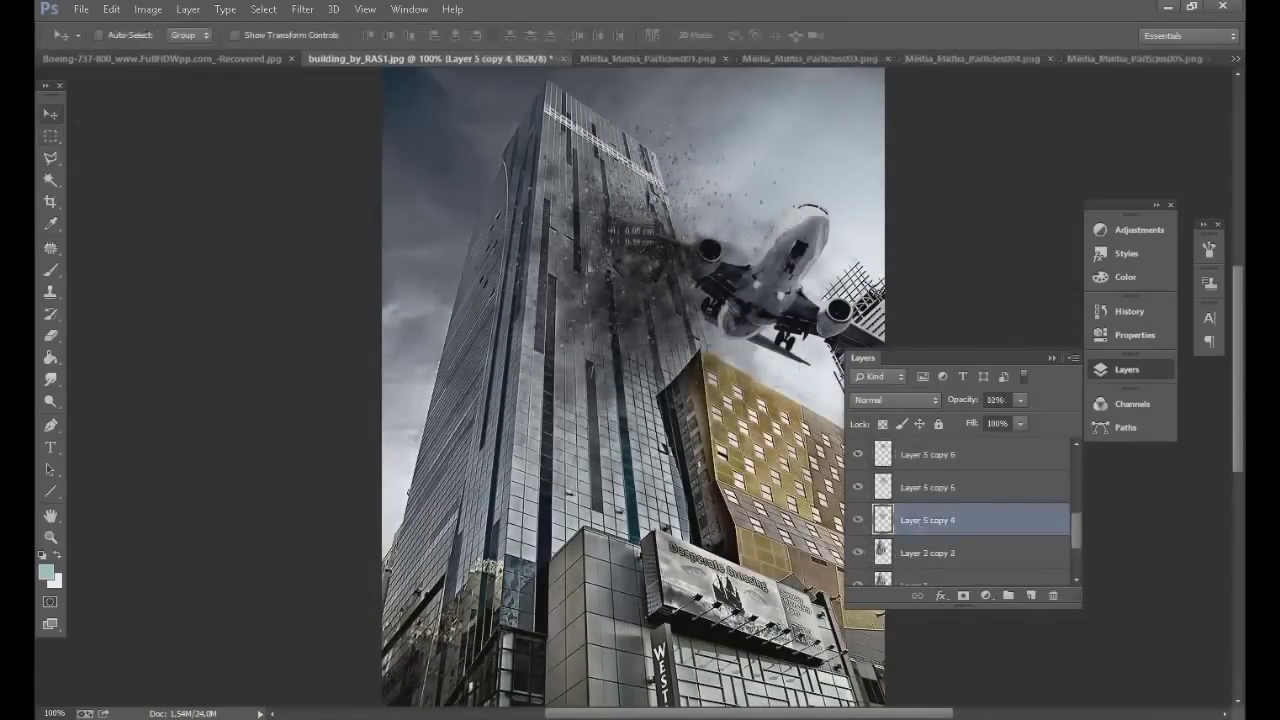
left_click(905, 487)
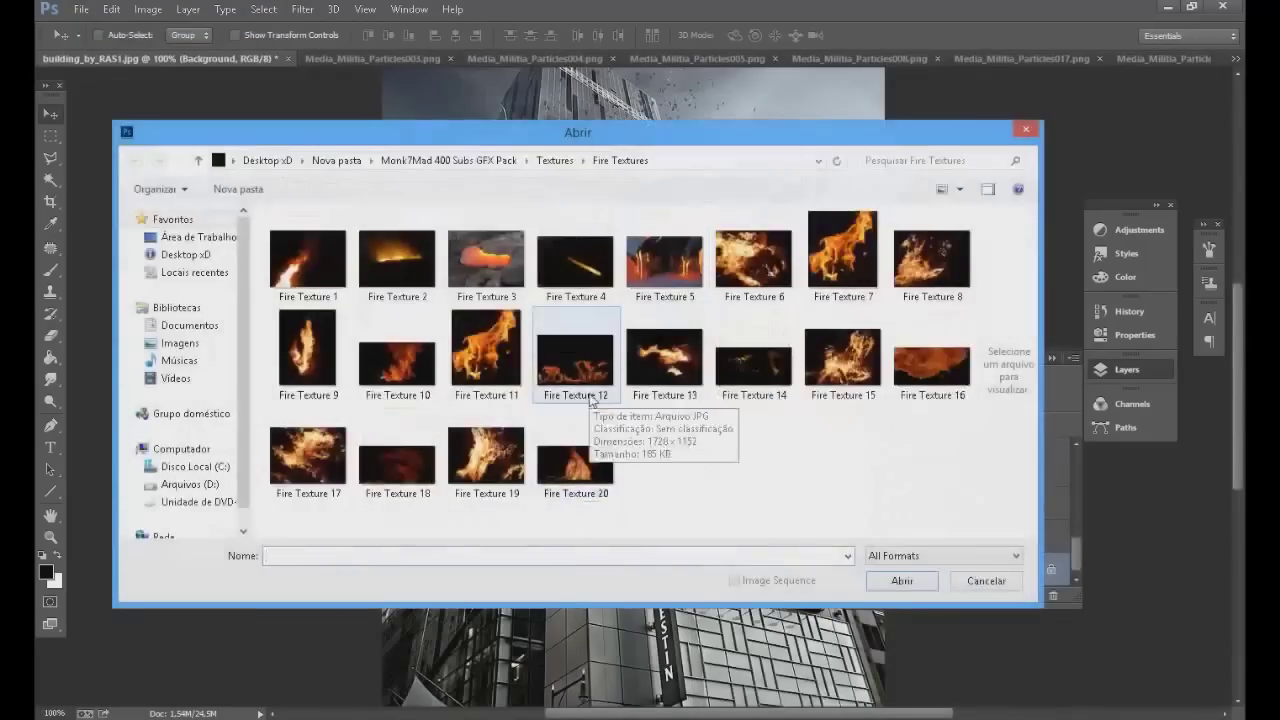
Open the Fire Texture 12.jpg flame image
double_click(576, 360)
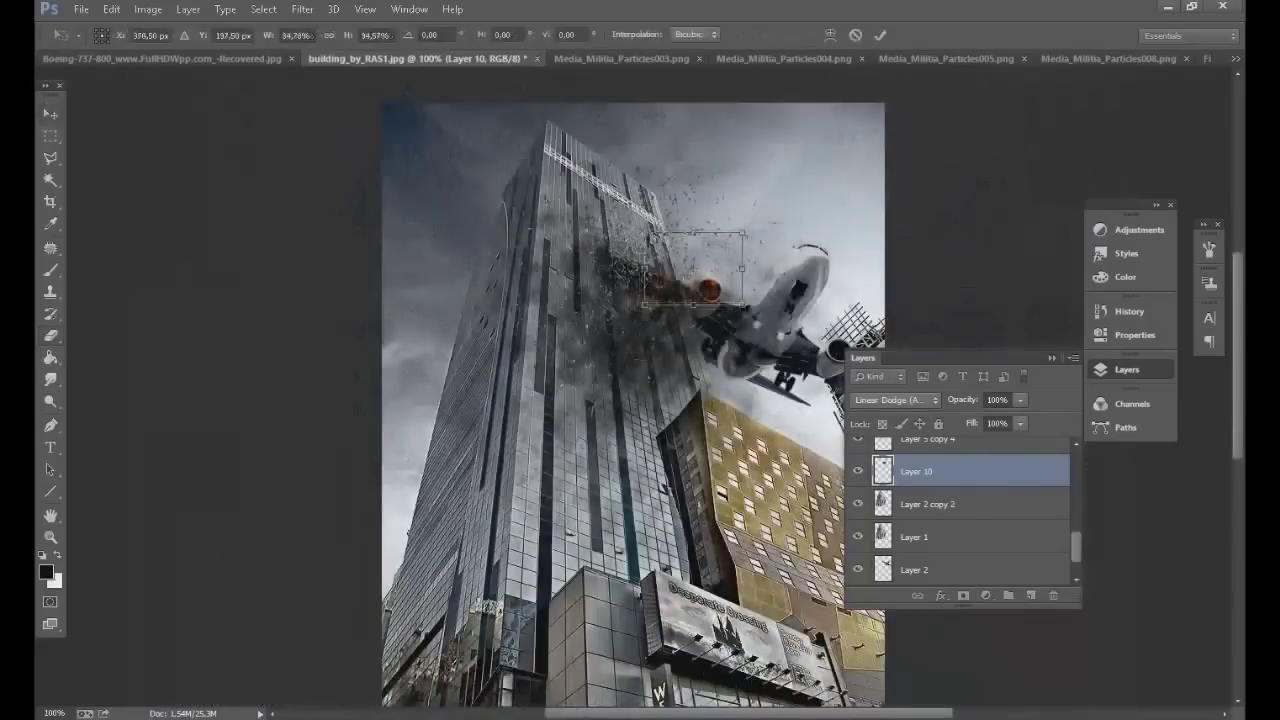
scroll(734, 265, "down", 2)
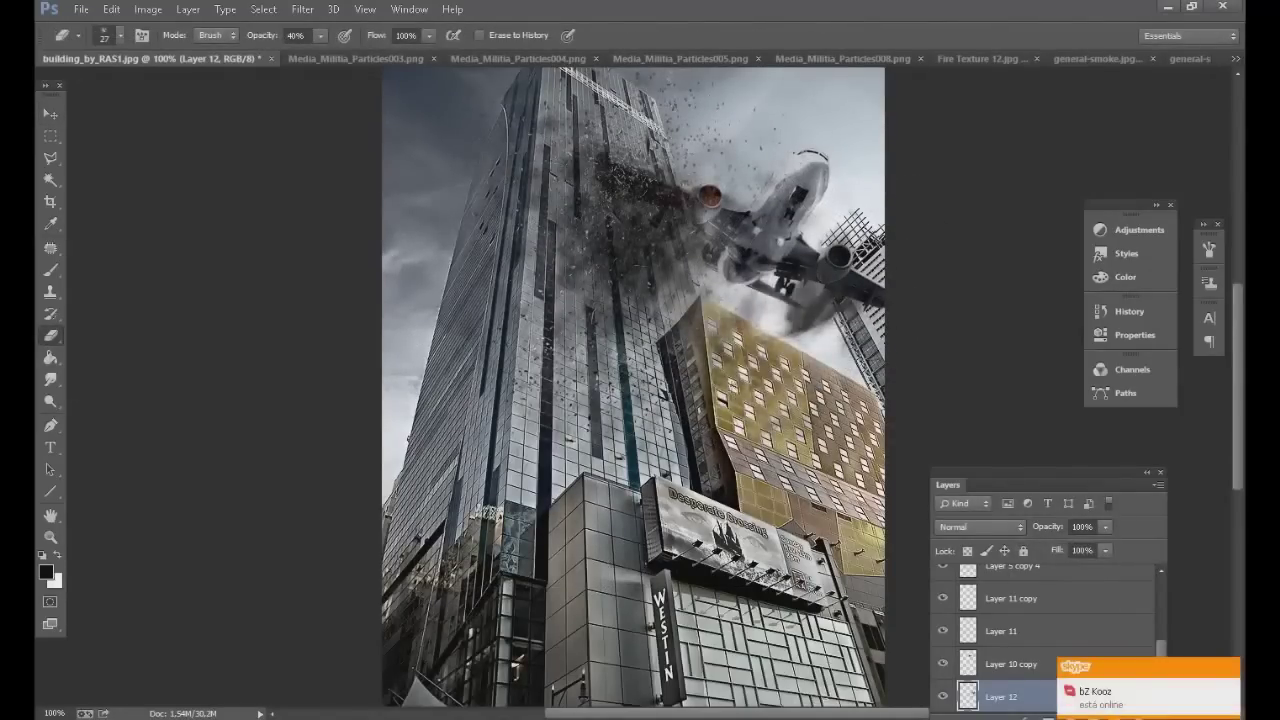
Set the Eraser opacity to 7%
key("0")
key("7")
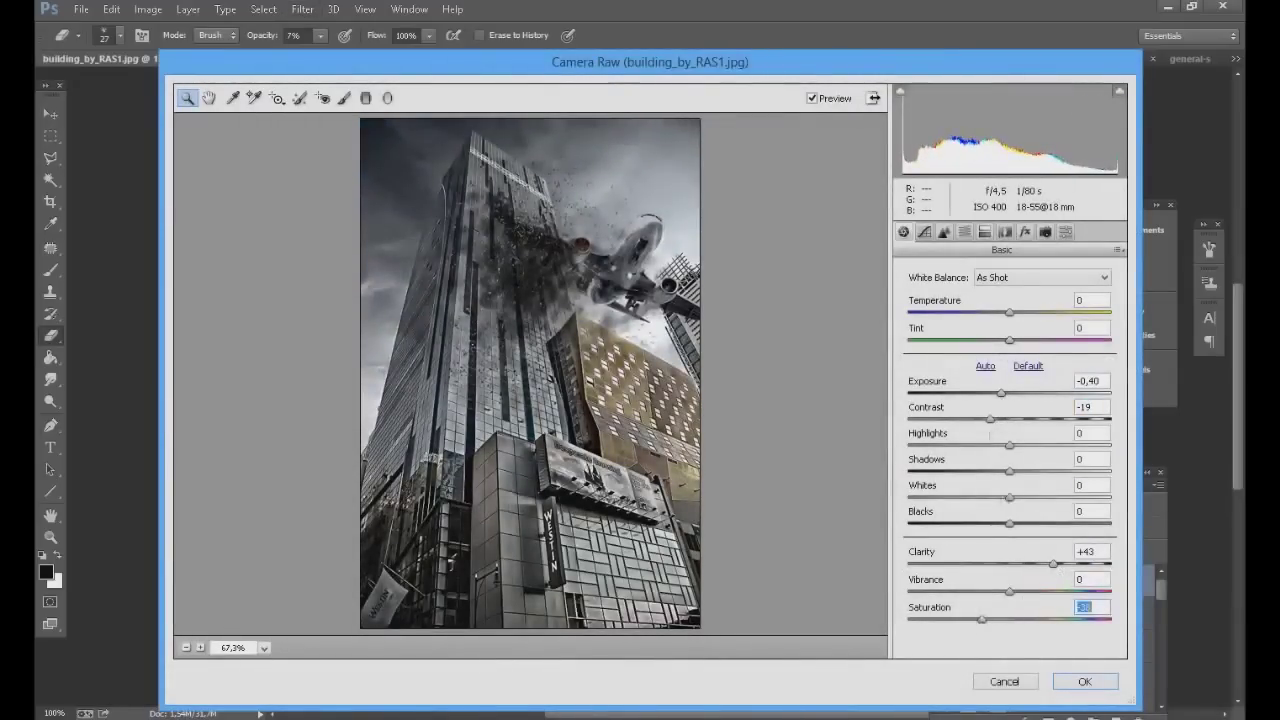
Apply the Camera Raw grade, then switch to the Move and Type tools
key("Return")
key("v")
key("t")
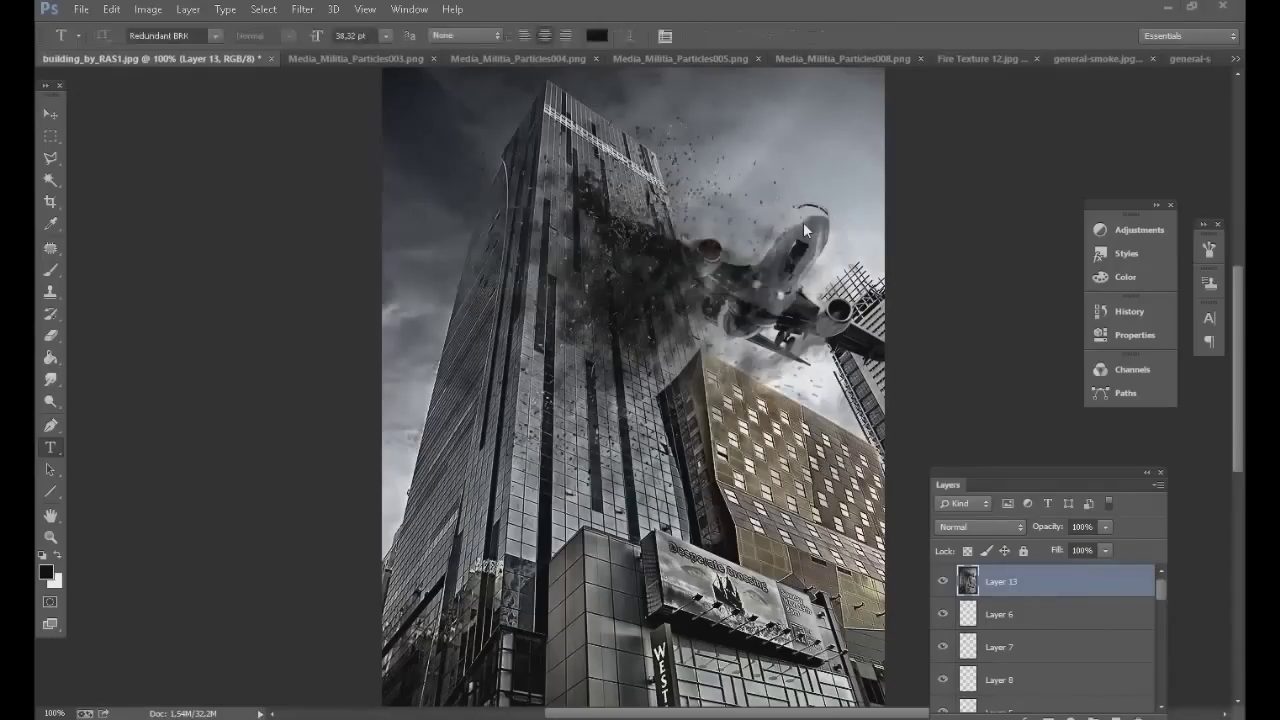
Type 'thron' near the top right of the image and enlarge it
left_click(657, 137)
type("thron")
key("ctrl+Return")
key("ctrl+t")
key("ctrl+plus")
key("Return")
Fit the image in view and give the thron text a new decorative font
key("ctrl+0")
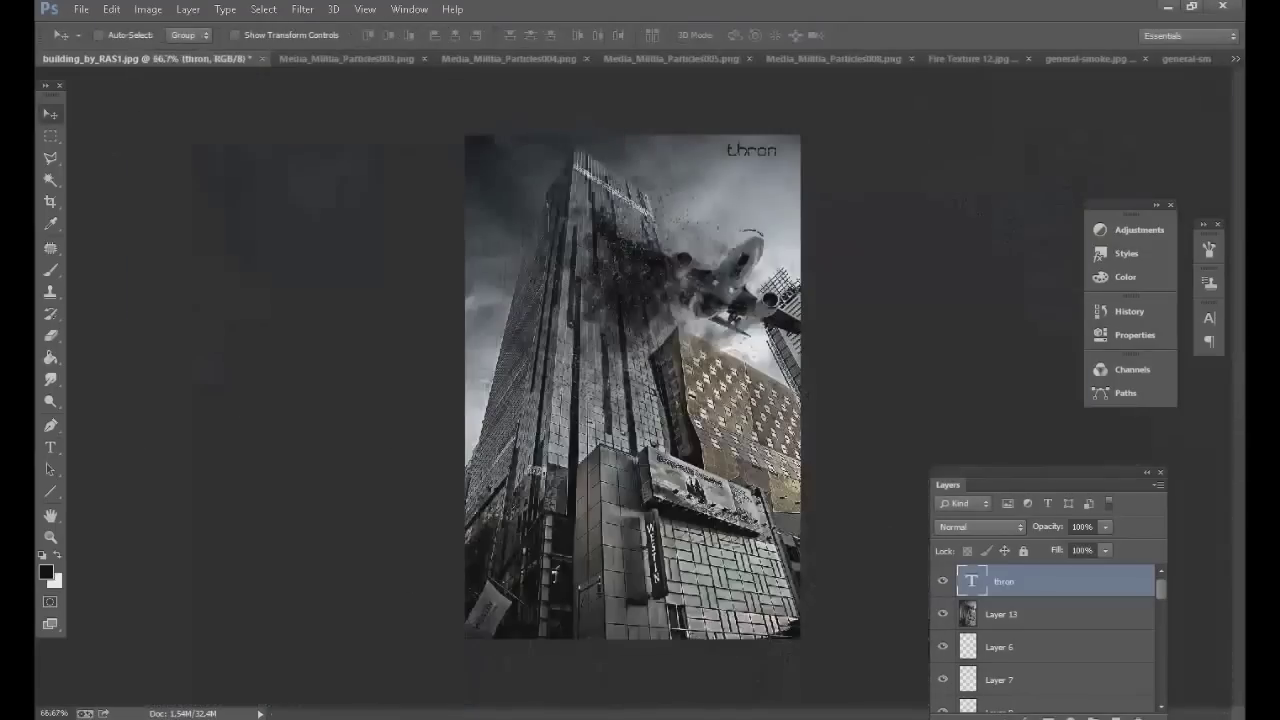
key("t")
left_click(215, 35)
left_click(252, 84)
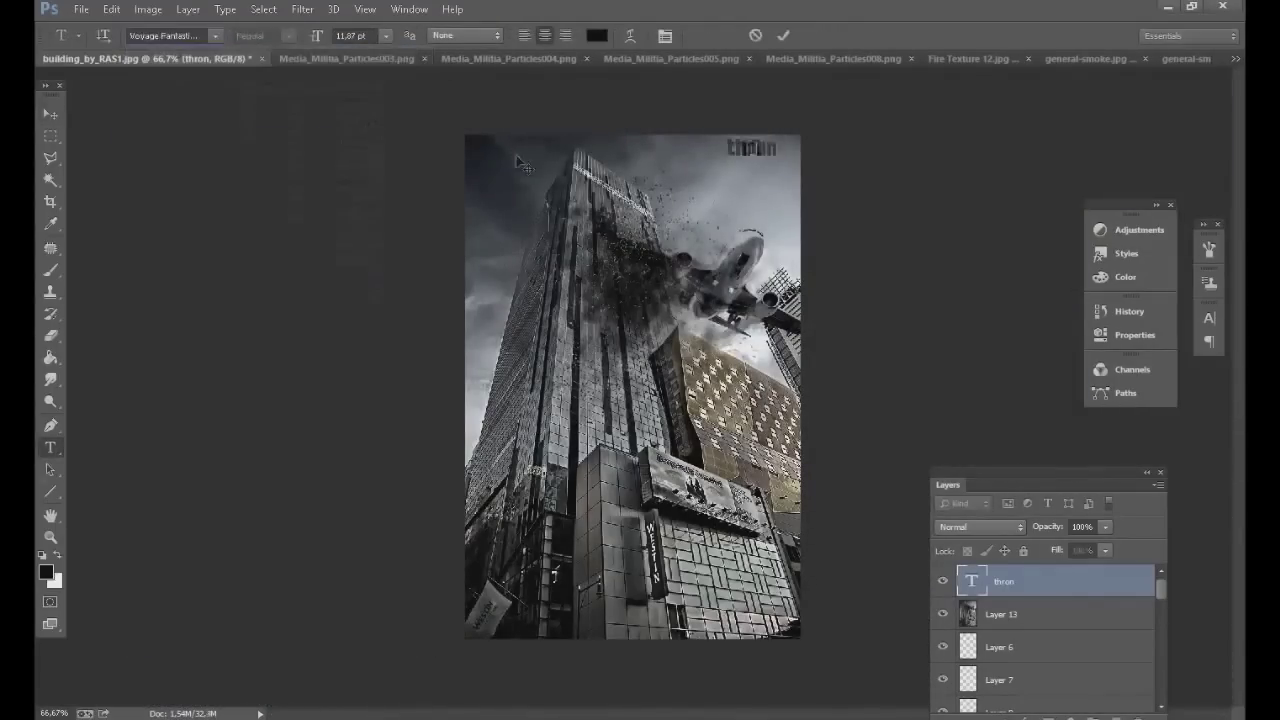